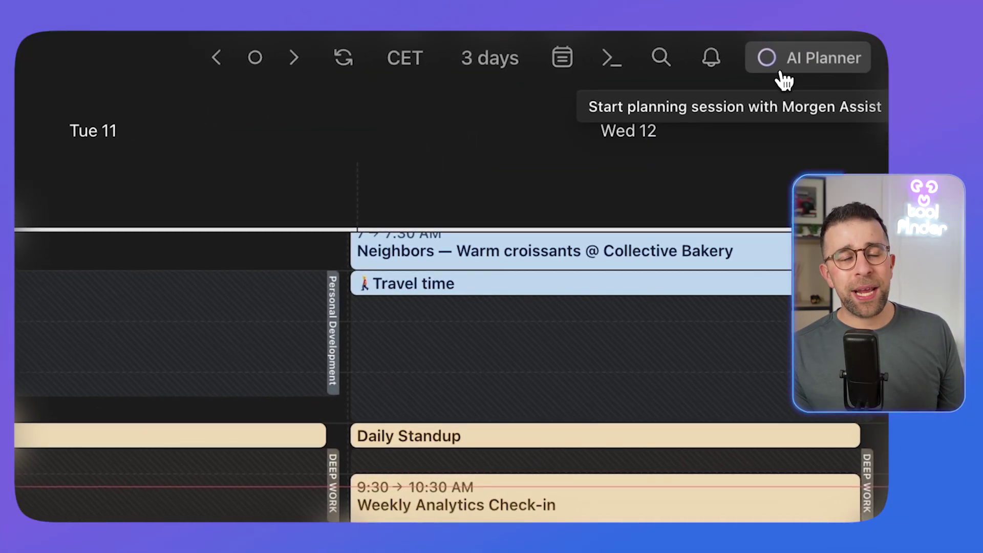
Run the AI Planner on a five-day view and review its Mon 10–Fri 14 schedule preview.
click(782, 75)
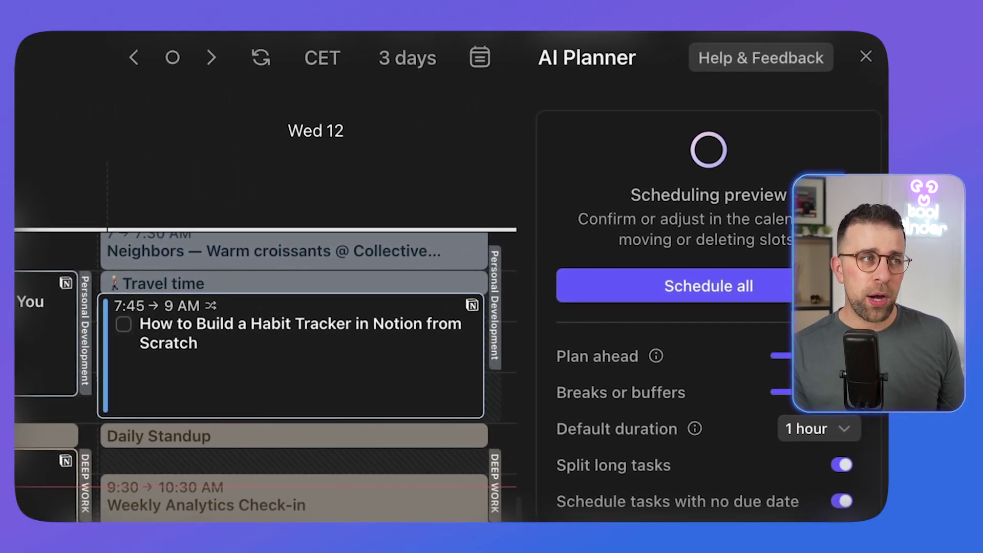
key(4)
key(5)
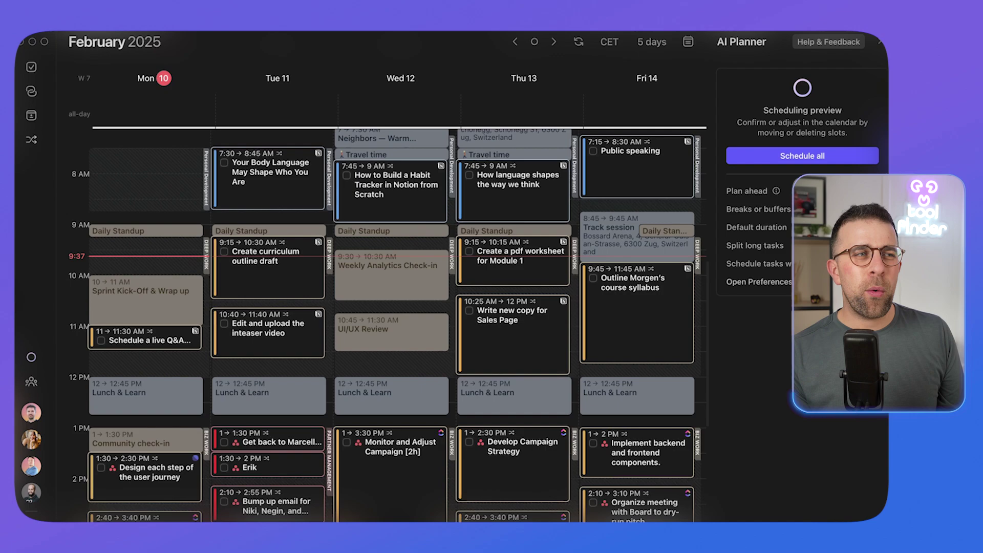
scroll(451, 396, down, 5)
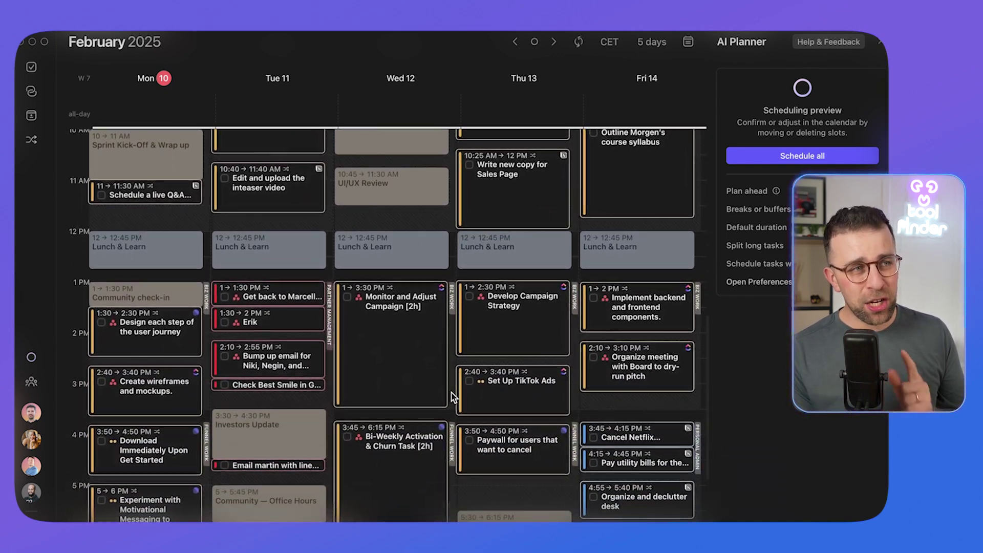
scroll(452, 397, up, 6)
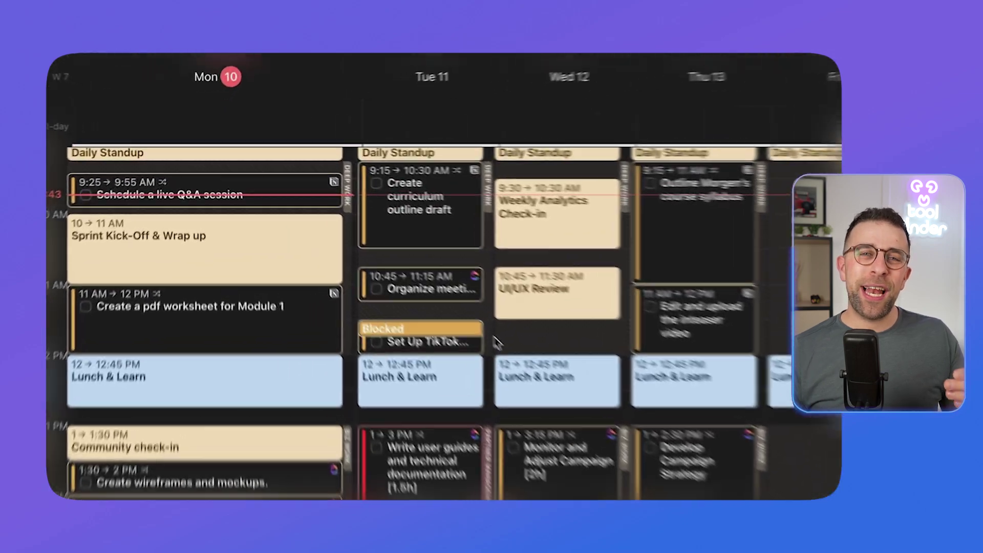
Add a Tuesday 9:30–11:45 AM event titled as a downtown coffee meeting with a contact.
drag(494, 340, 499, 203)
click(499, 203)
text(Meet)
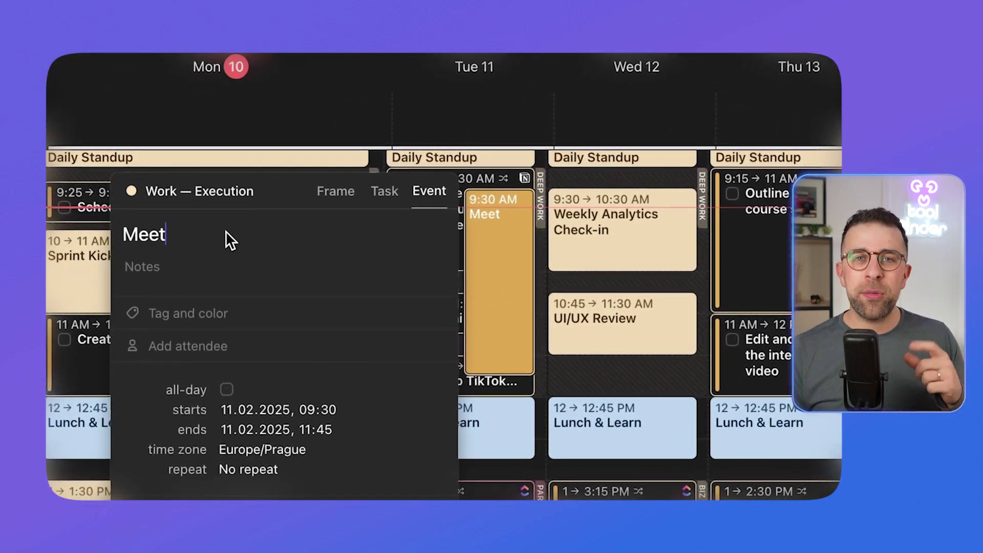
text(ing with Jensen down town)
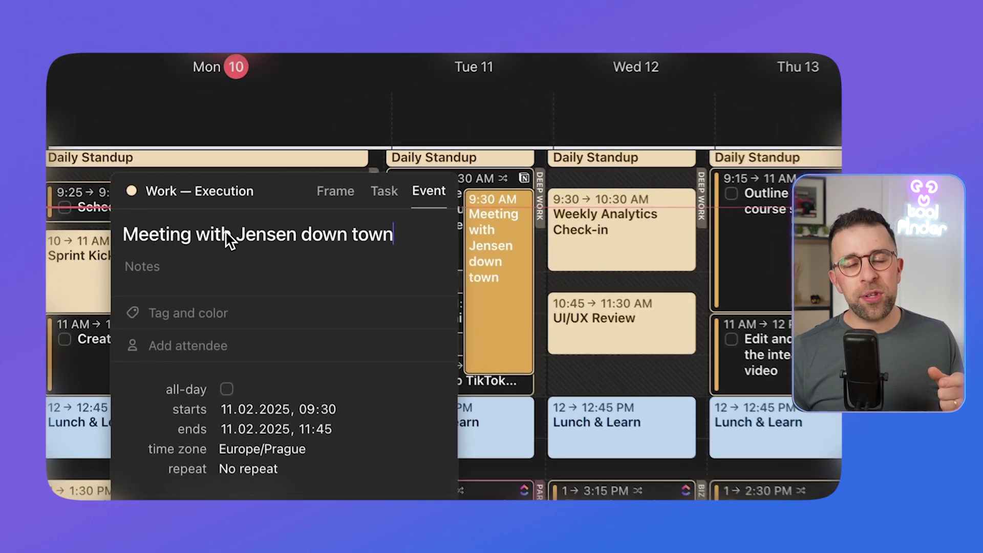
key(Return)
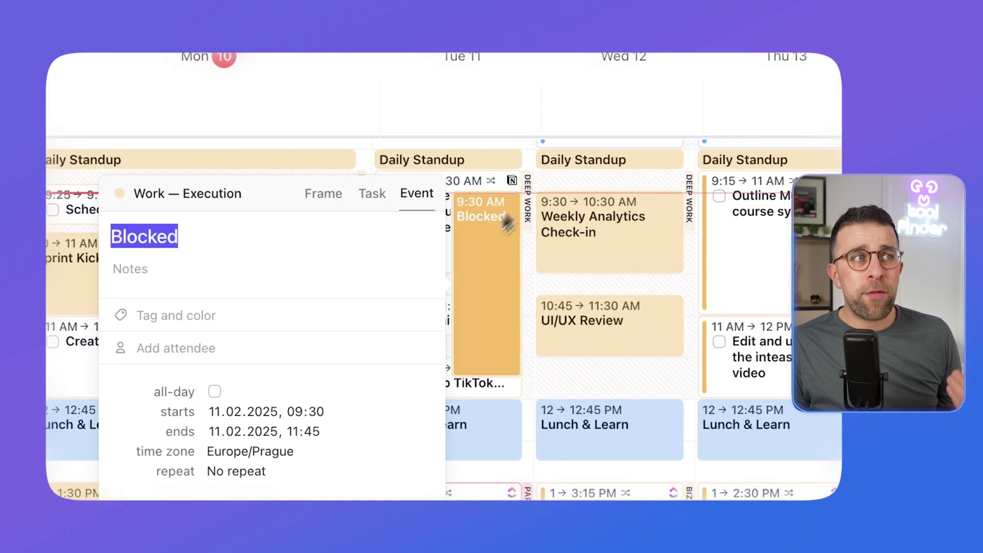
text(Coffee with Jensen down )
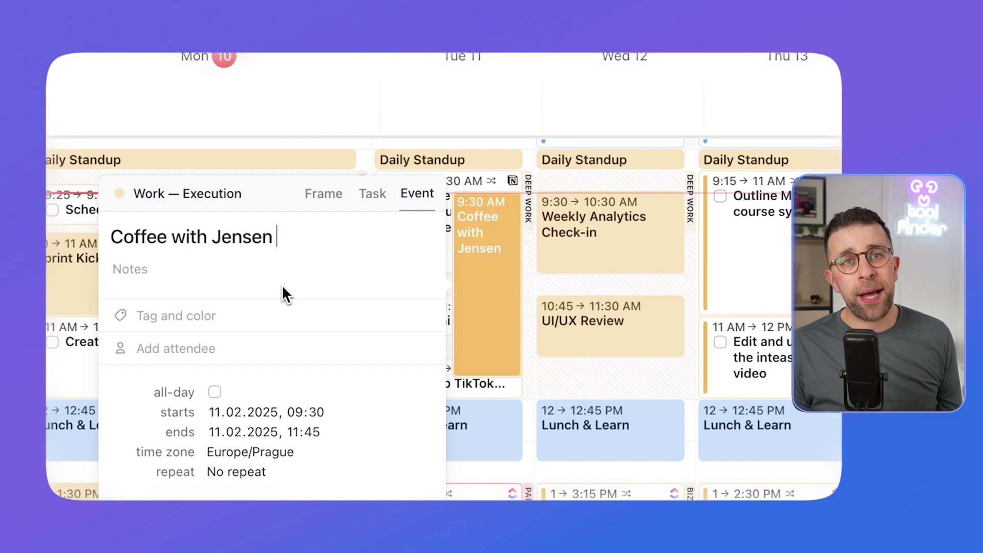
text(town)
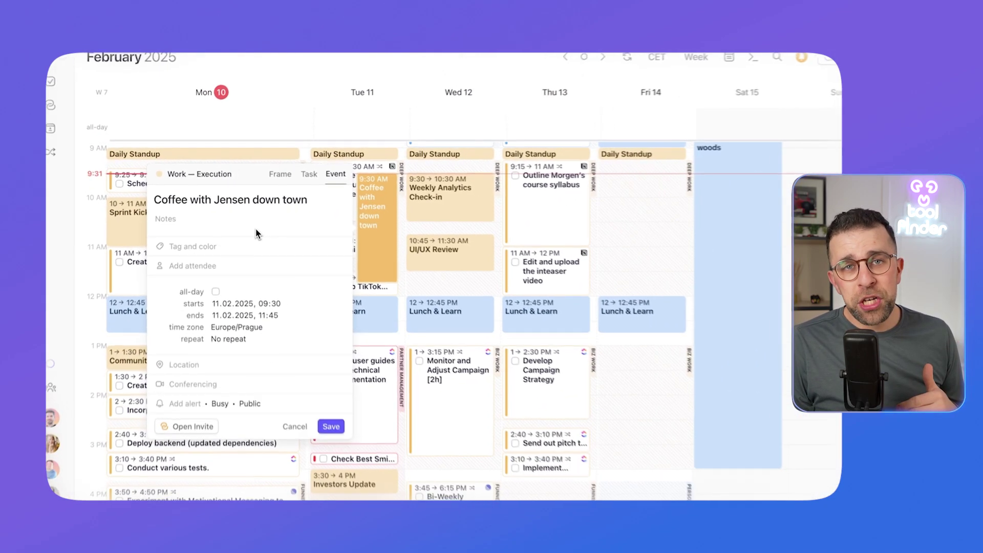
key(Return)
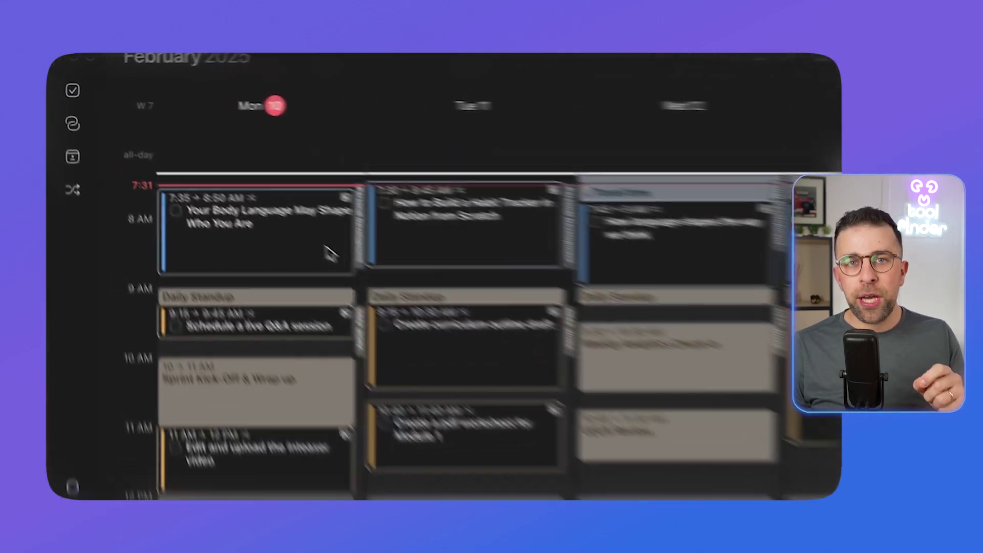
Ignore the Body Language task and extend the curriculum draft task to 11:30 AM.
right_click(211, 184)
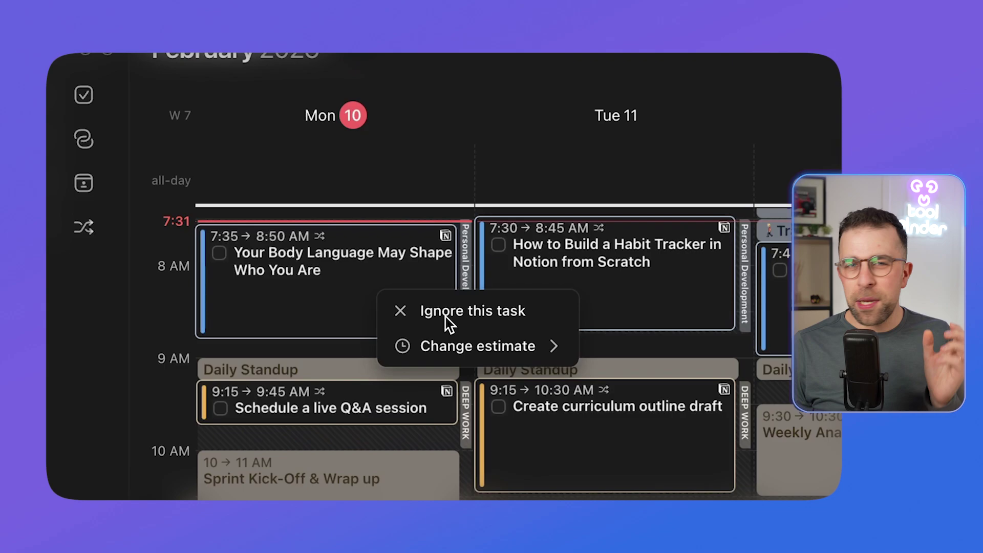
click(448, 313)
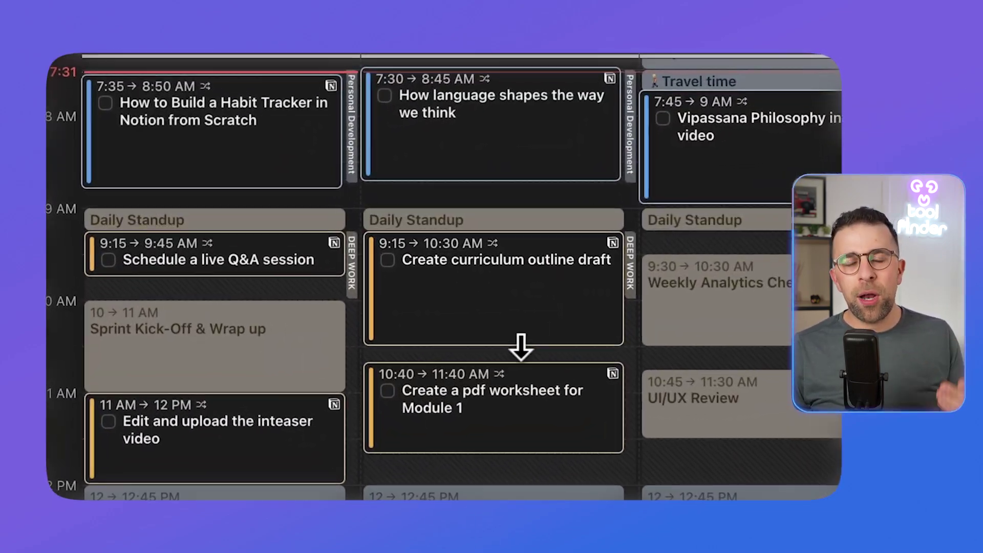
drag(520, 345, 526, 451)
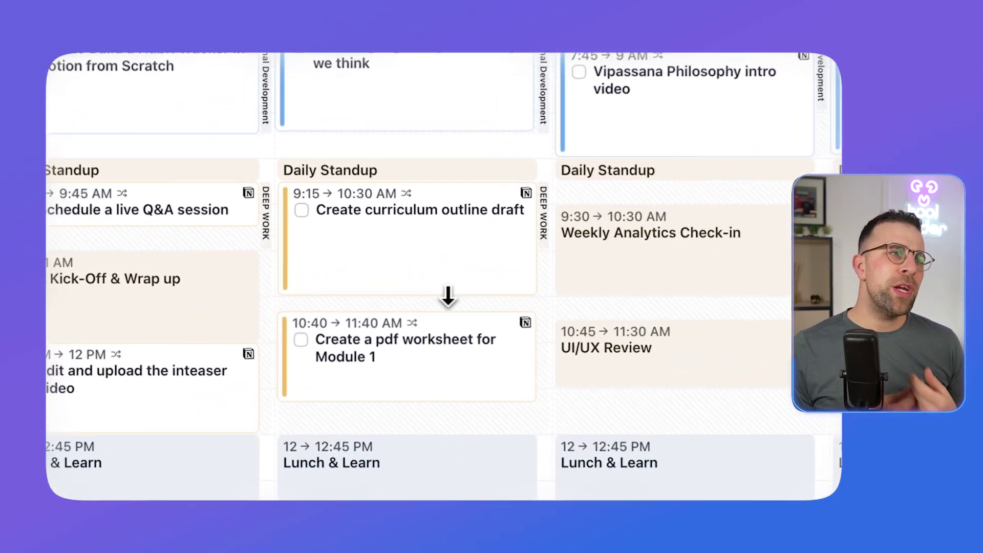
drag(446, 294, 446, 410)
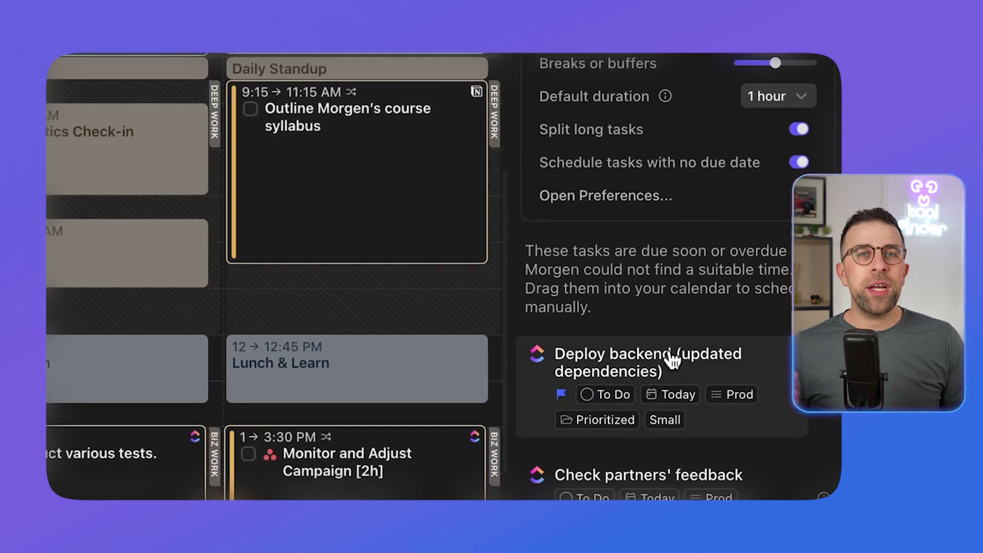
Ignore Check partners' feedback and place the Deploy backend task at 1 PM on Tuesday.
drag(672, 361, 428, 319)
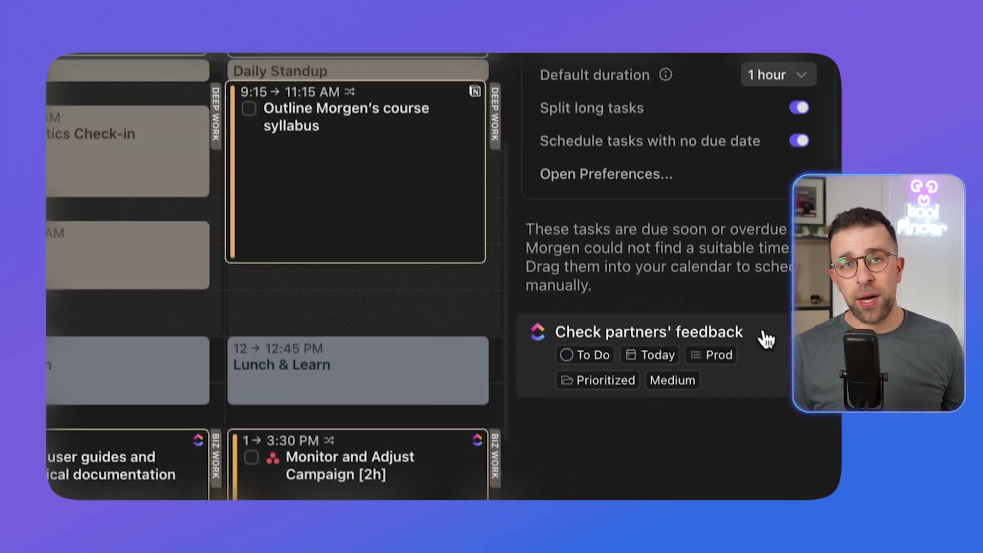
click(771, 341)
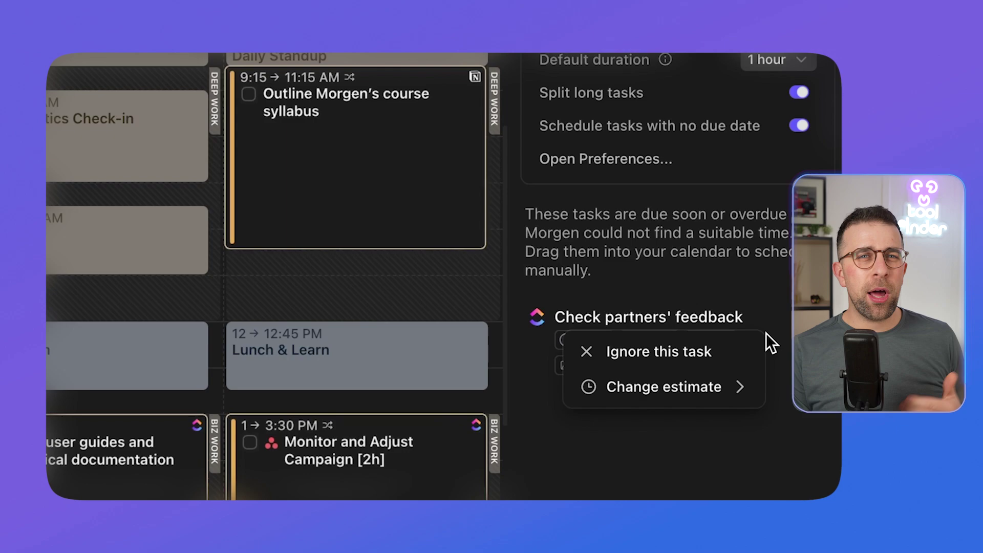
click(658, 351)
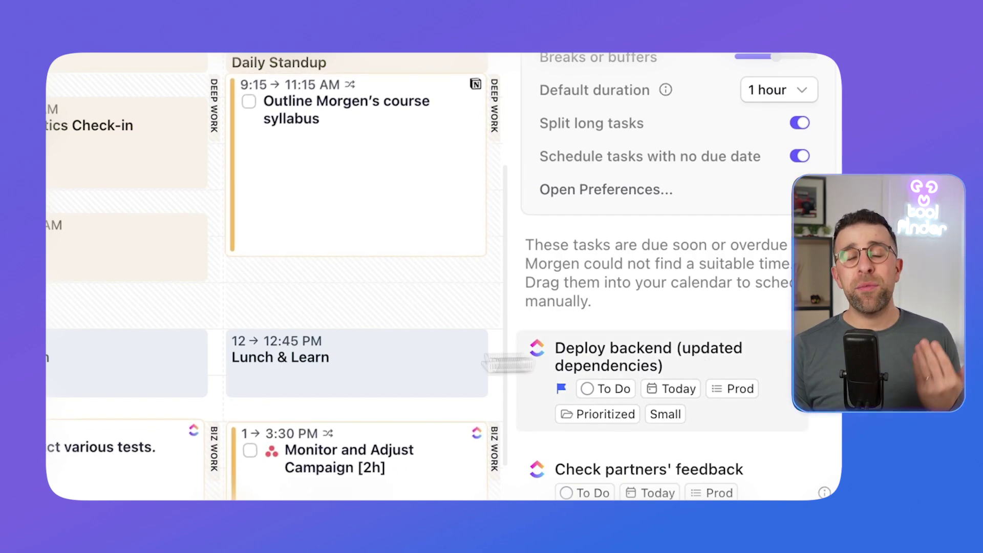
drag(509, 364, 394, 368)
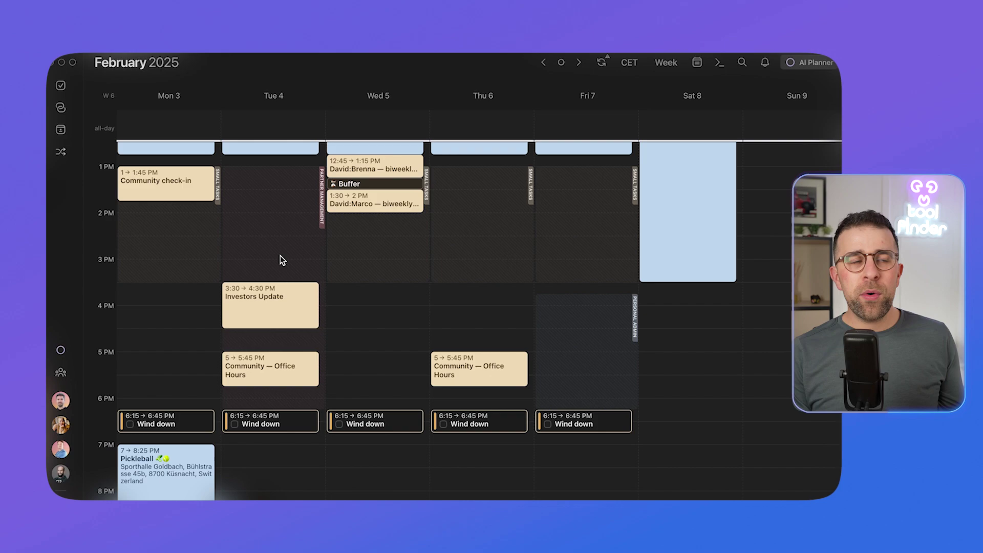
Create a Monday 3:45–6:15 PM frame for Activation & Churn and Onboarding, repeating every Mon, Wed and Thu.
drag(211, 294, 211, 409)
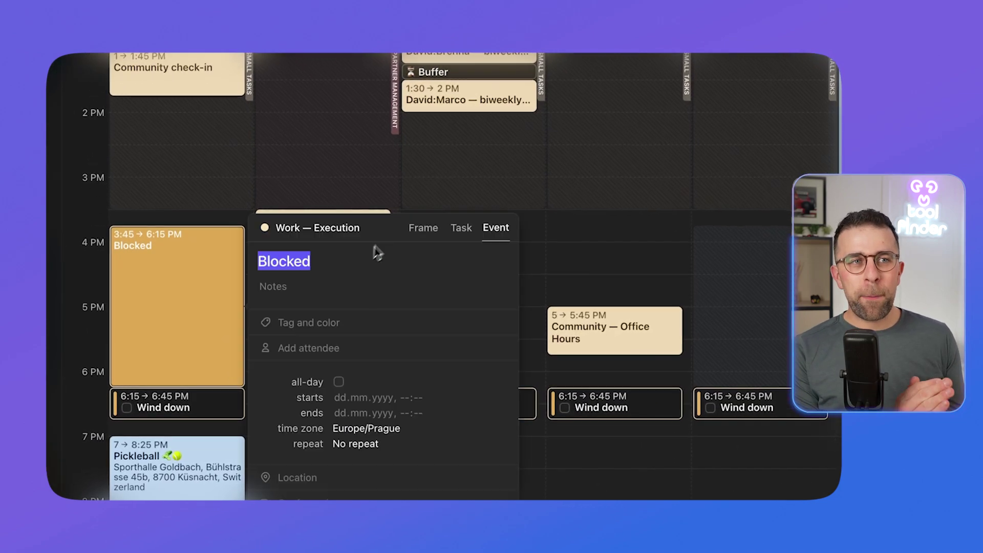
click(332, 299)
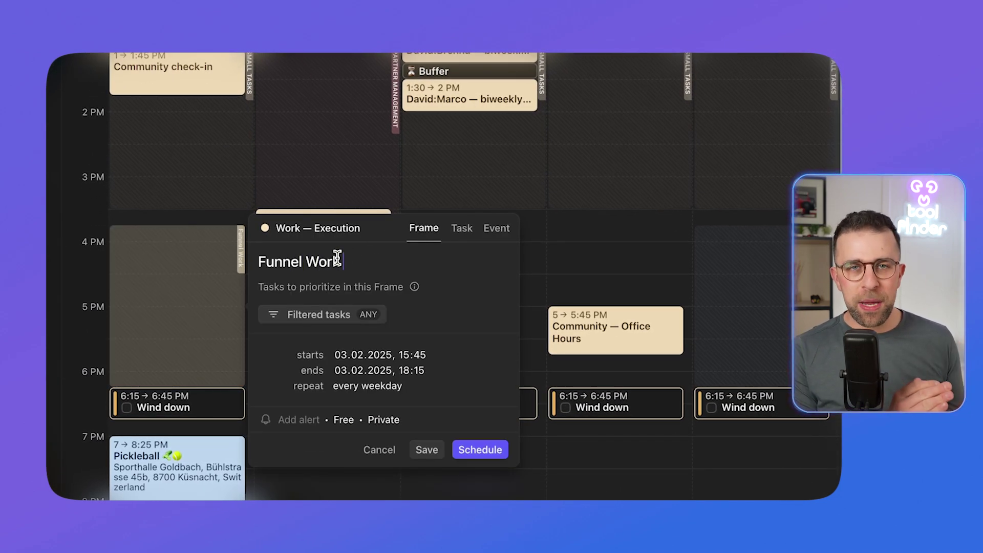
click(319, 314)
mouse_move(338, 389)
click(469, 398)
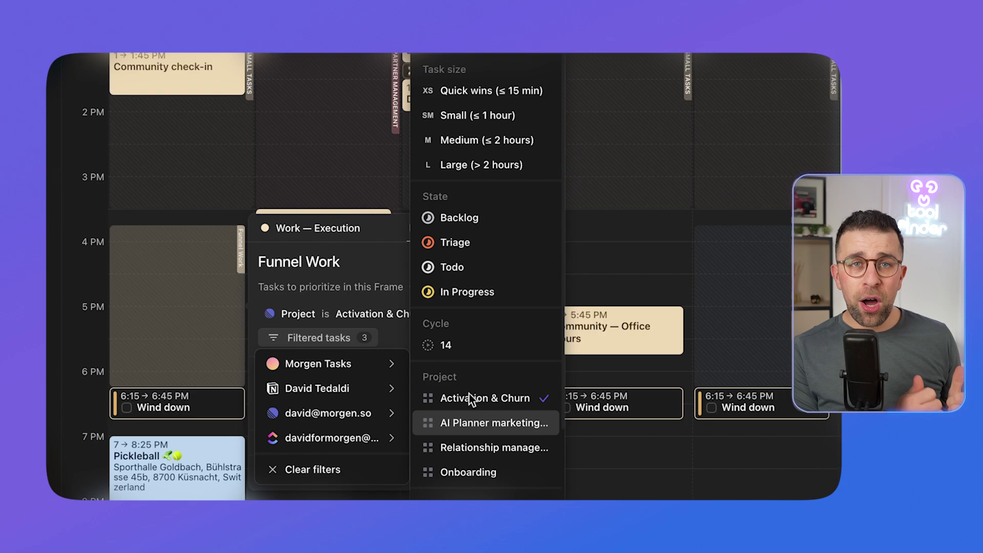
click(469, 472)
click(398, 357)
click(395, 424)
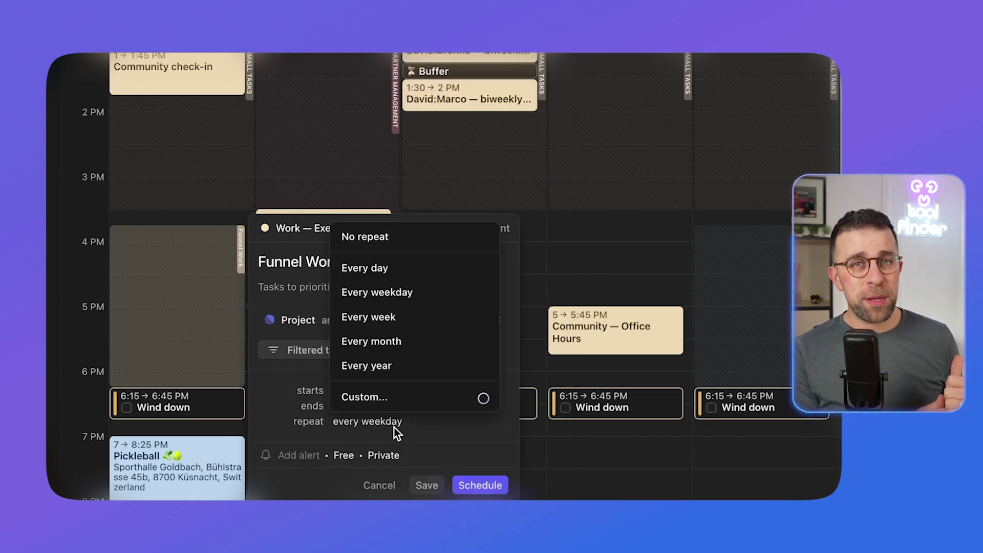
click(397, 400)
text(Every Mon Wed and Thu)
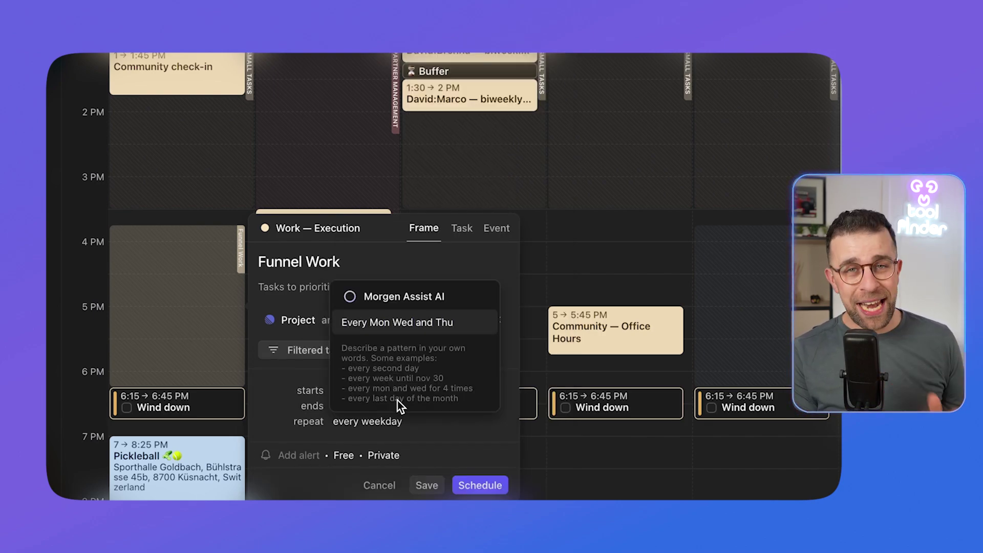
key(Return)
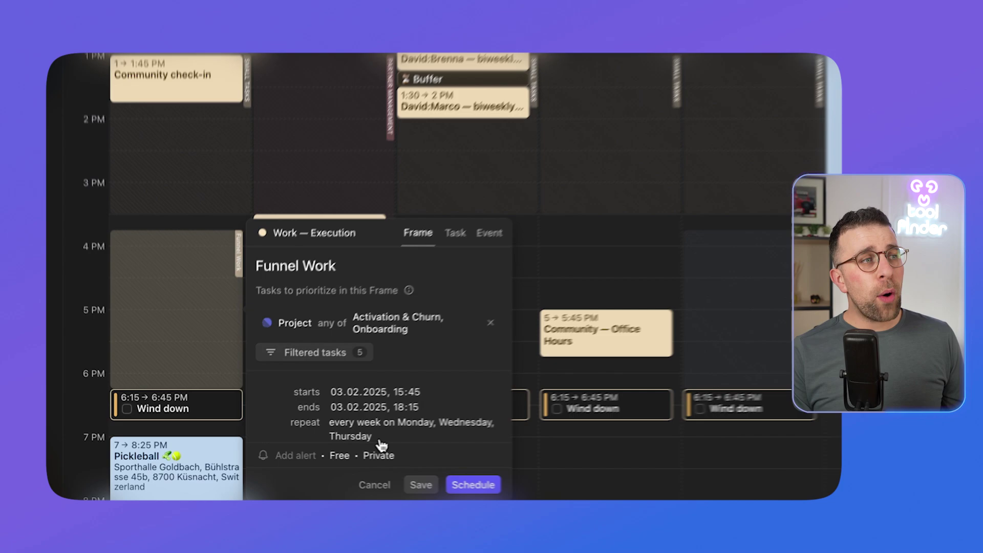
click(427, 485)
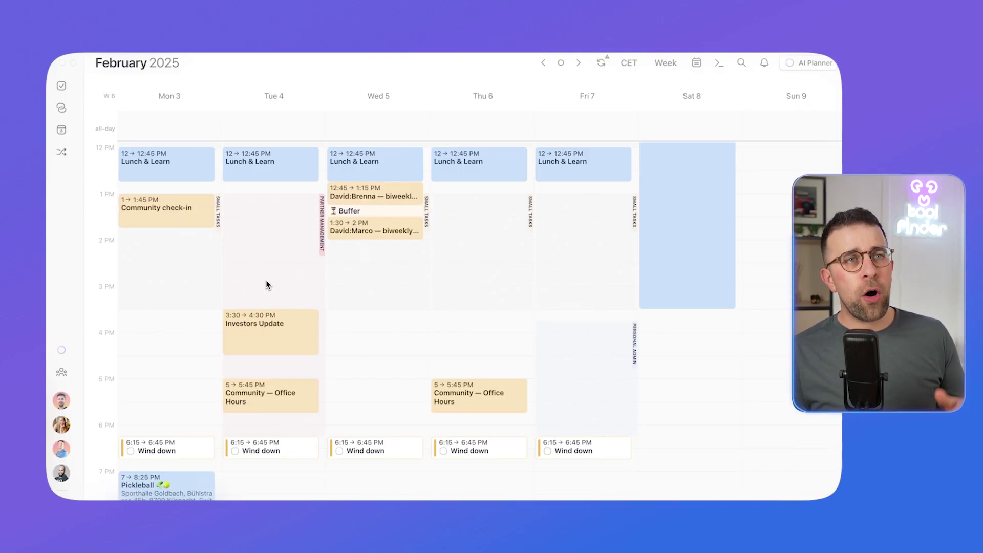
Draw another Monday 3:45–6:15 PM frame filtered to Activation & Churn and Onboarding projects.
drag(195, 321, 195, 437)
click(428, 233)
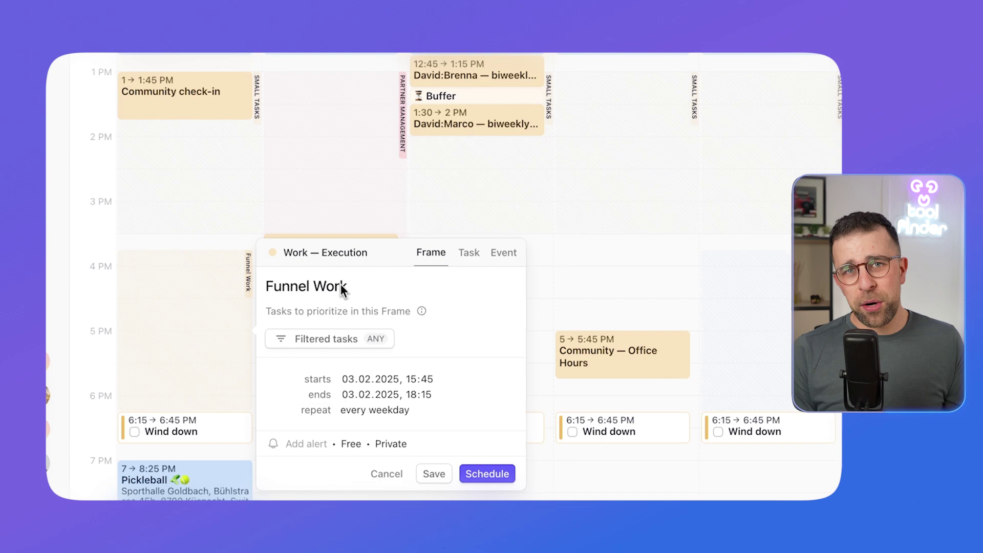
click(349, 340)
mouse_move(424, 416)
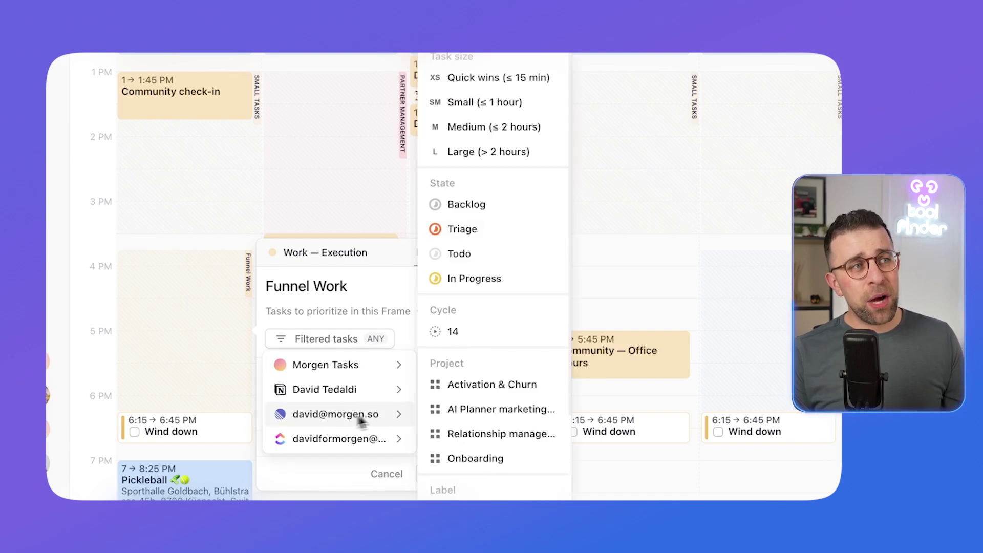
click(465, 389)
click(466, 452)
click(406, 376)
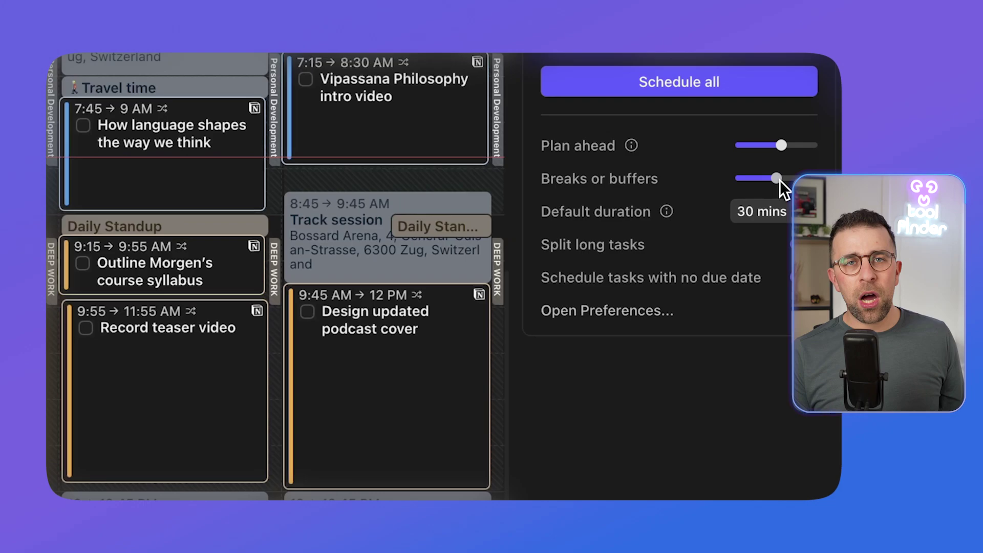
Reduce the breaks between scheduled tasks and bring up the AI Planner preferences.
drag(813, 215, 804, 216)
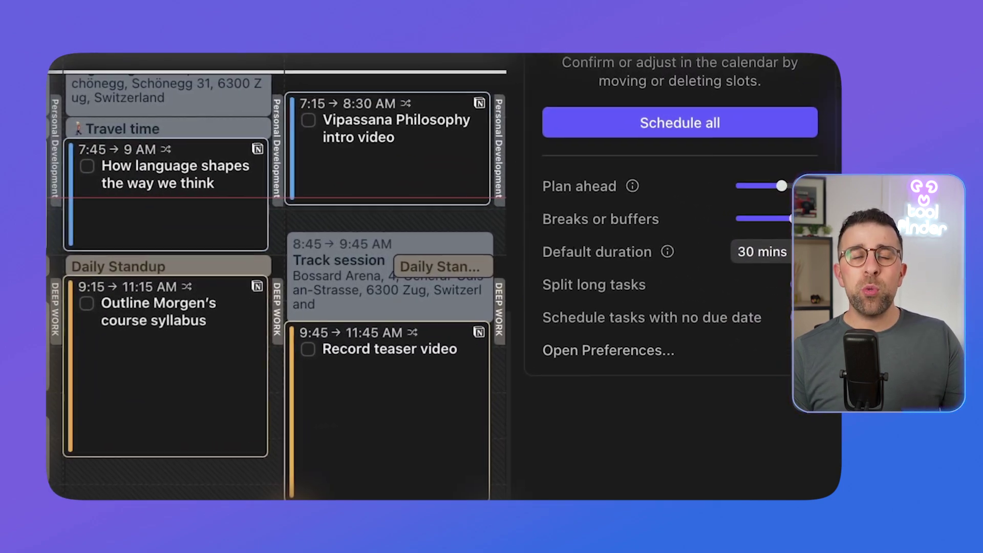
click(622, 354)
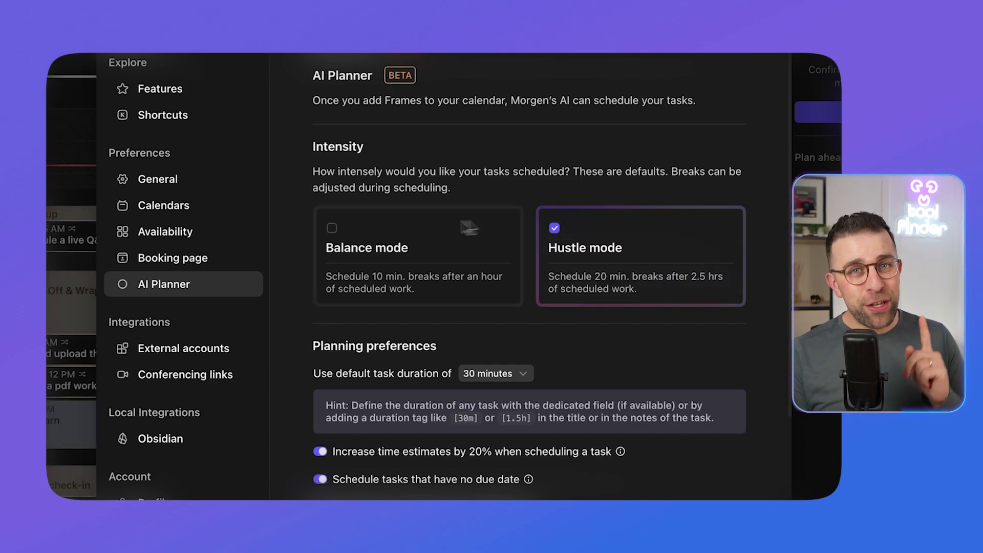
Split tasks of 4 hours or more into sessions of at least 2 hours and minimise breaks.
scroll(407, 308, down, 5)
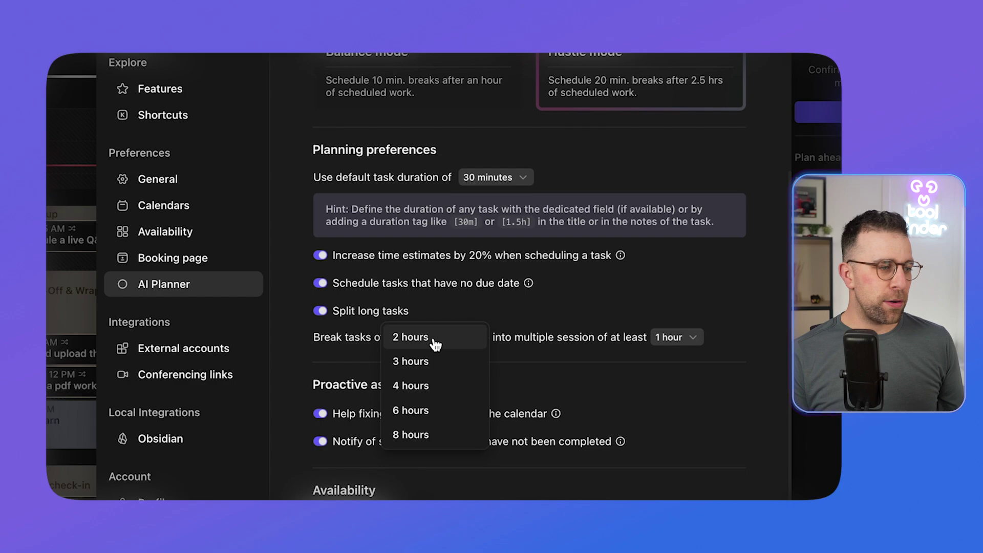
click(429, 389)
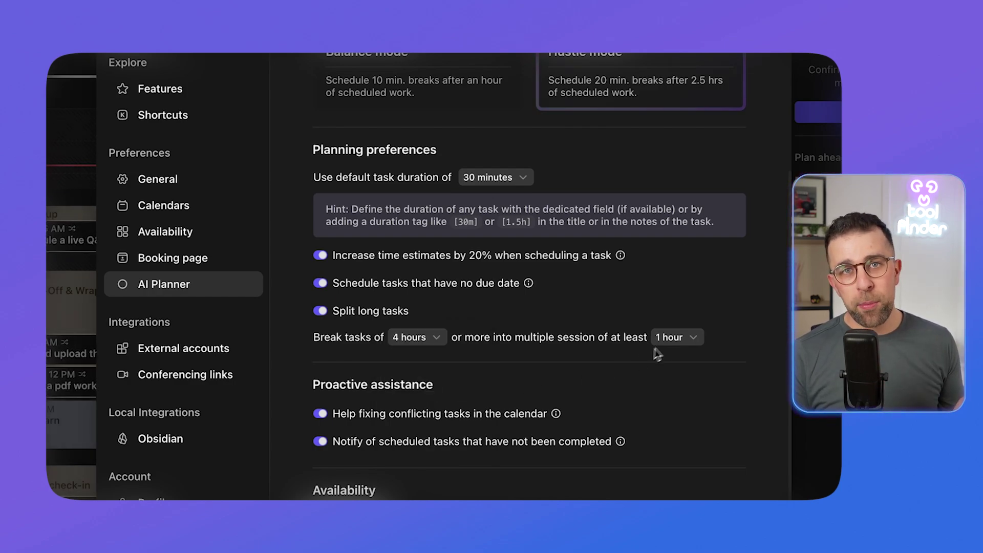
click(675, 338)
click(674, 356)
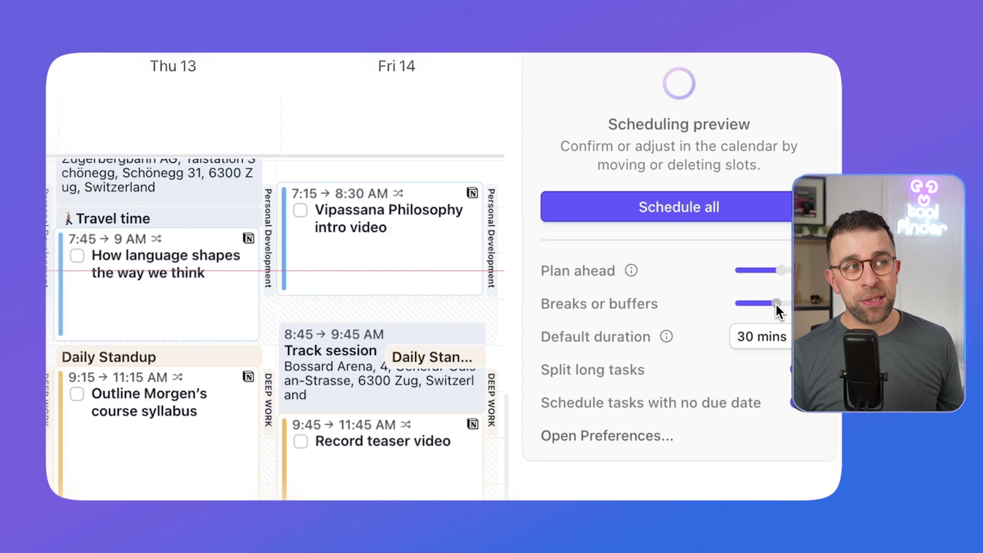
drag(777, 305, 741, 307)
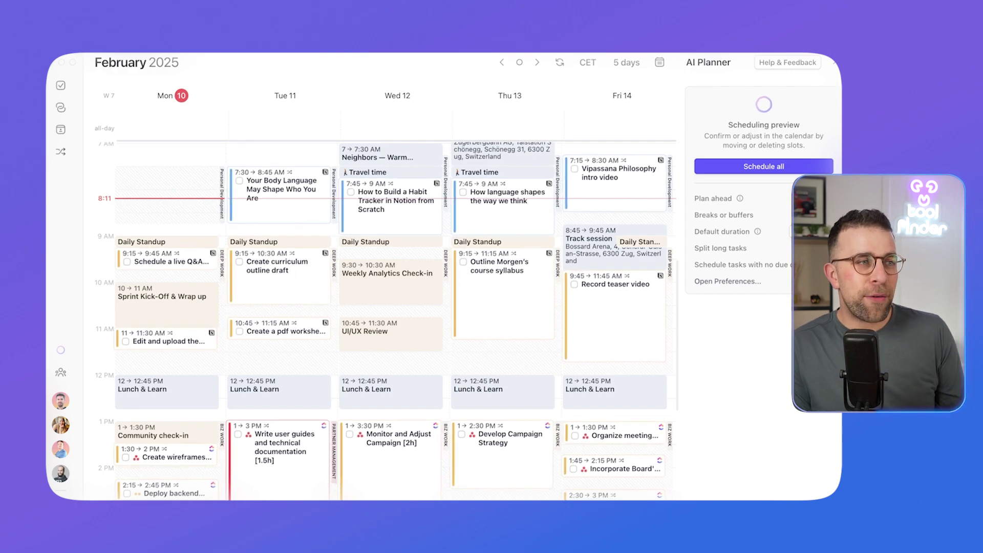
click(736, 283)
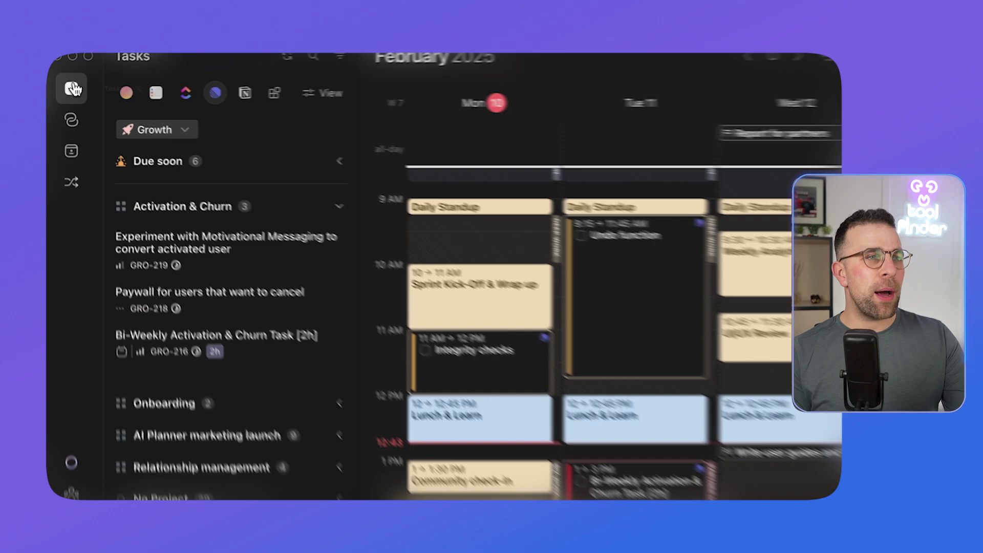
Show Dev tasks with Merged hidden, Backlog first, grouped by project and ordered by priority.
click(165, 137)
click(162, 229)
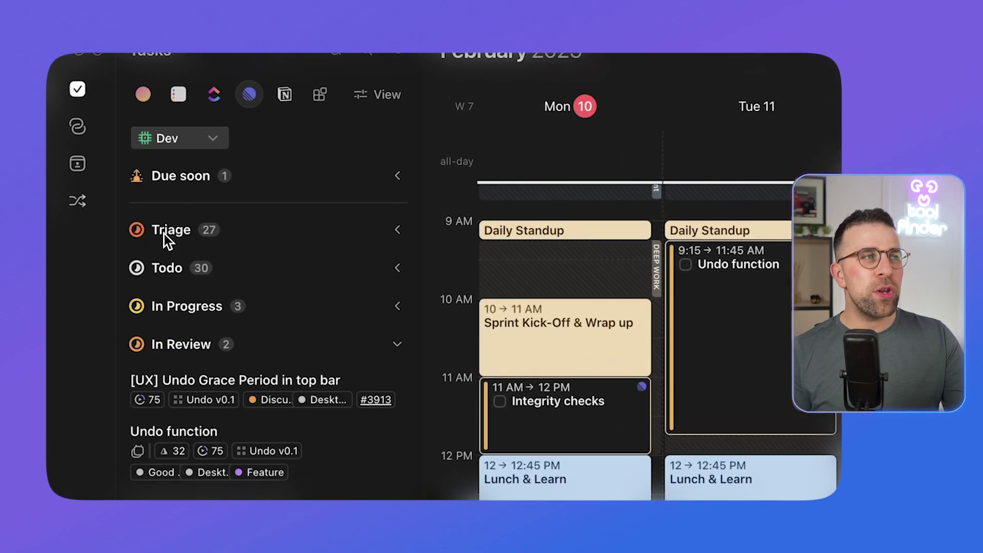
click(365, 95)
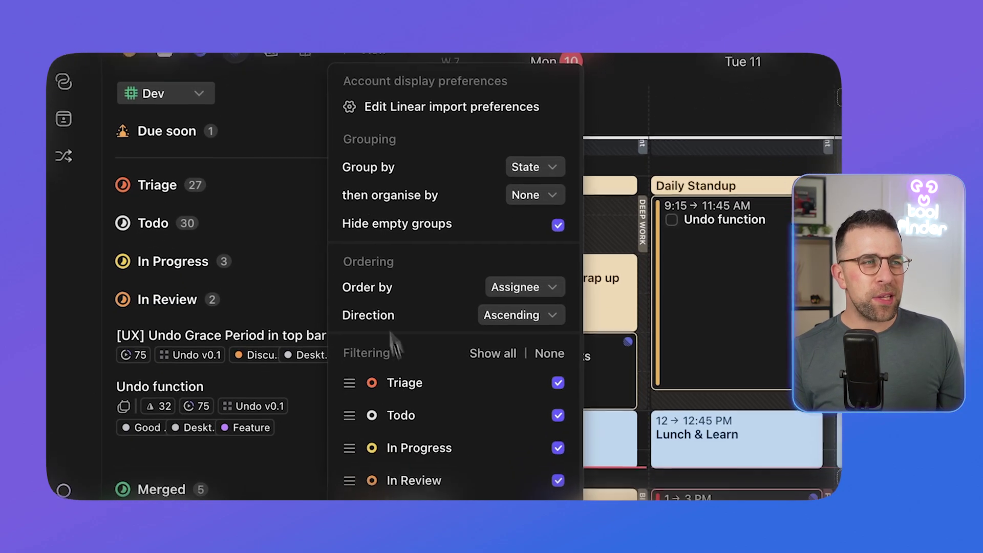
click(548, 482)
drag(342, 384, 340, 349)
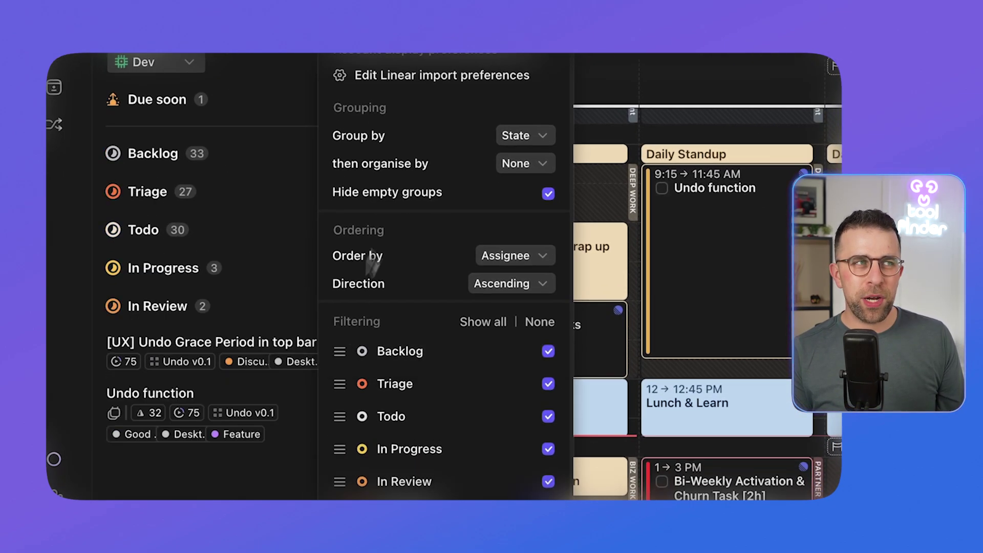
click(539, 191)
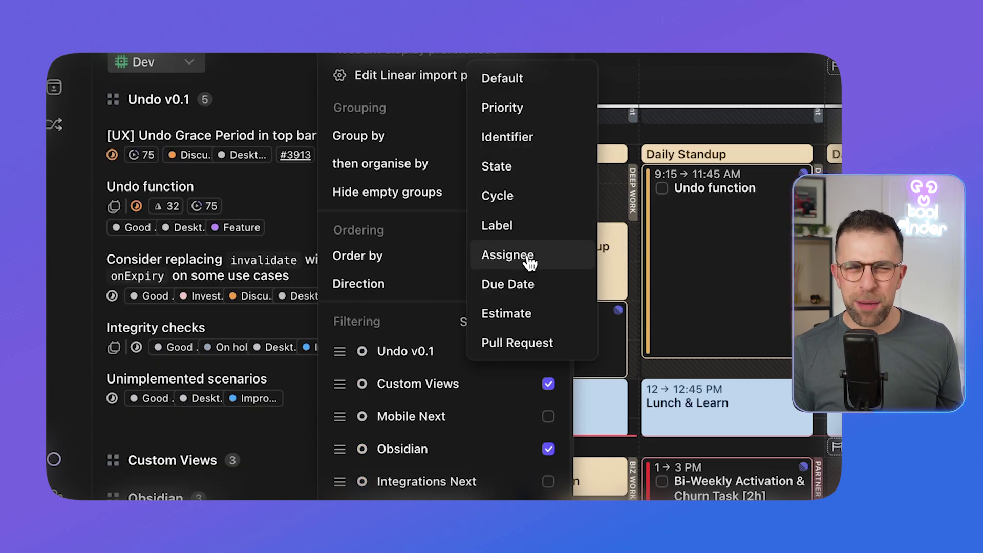
click(514, 109)
Schedule the invalidate-replacement task at Monday 1:30 PM and mark Integrity checks done.
key(Escape)
drag(161, 93, 326, 324)
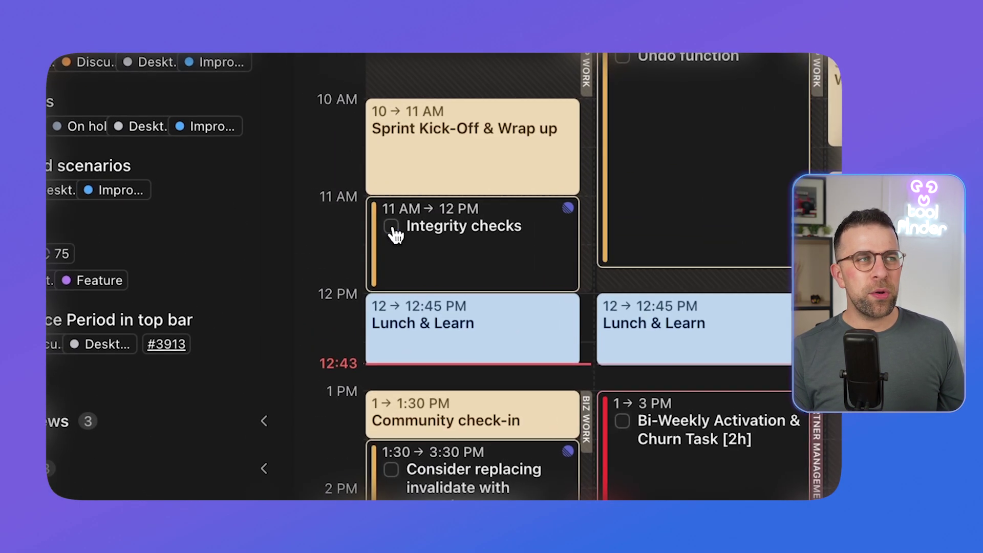
click(304, 207)
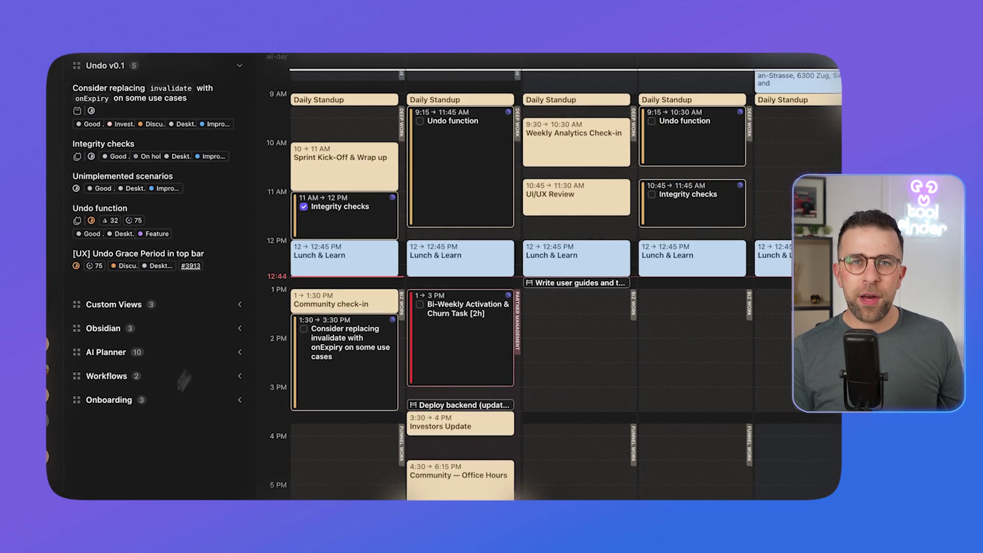